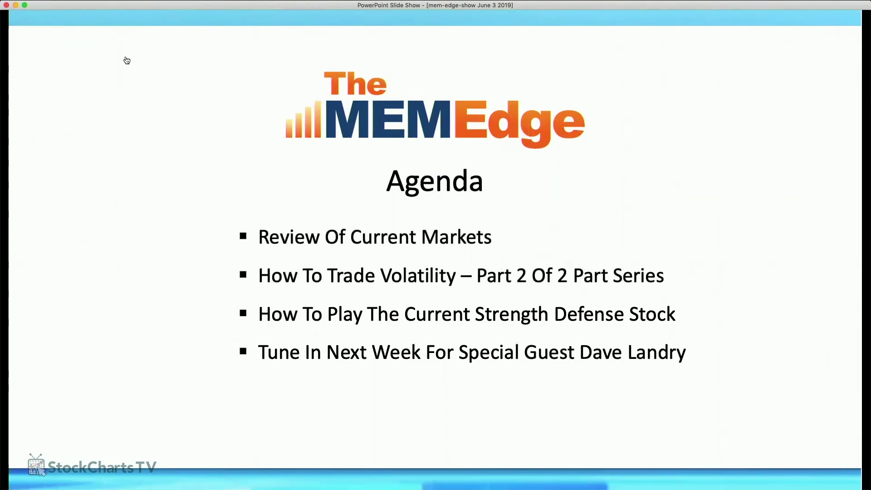
Switch from the slide show to the browser, bring up the $SPX SharpChart window and examine its RSI and stochastics.
{"action": "key", "text": "ctrl+Right"}
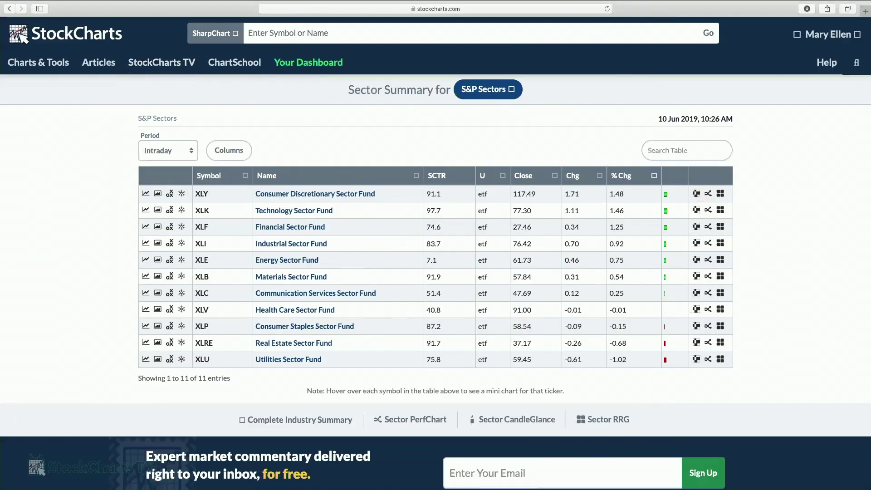
{"action": "left_click", "coordinate": [194, 5]}
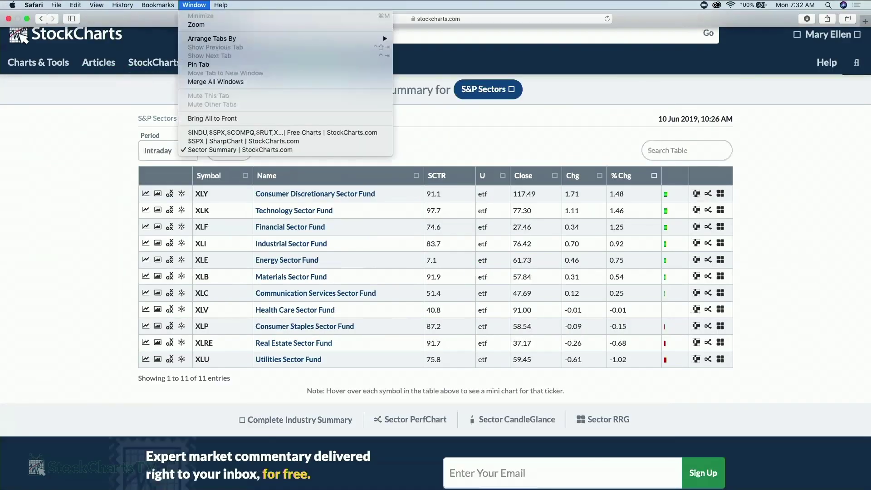
{"action": "left_click", "coordinate": [213, 141]}
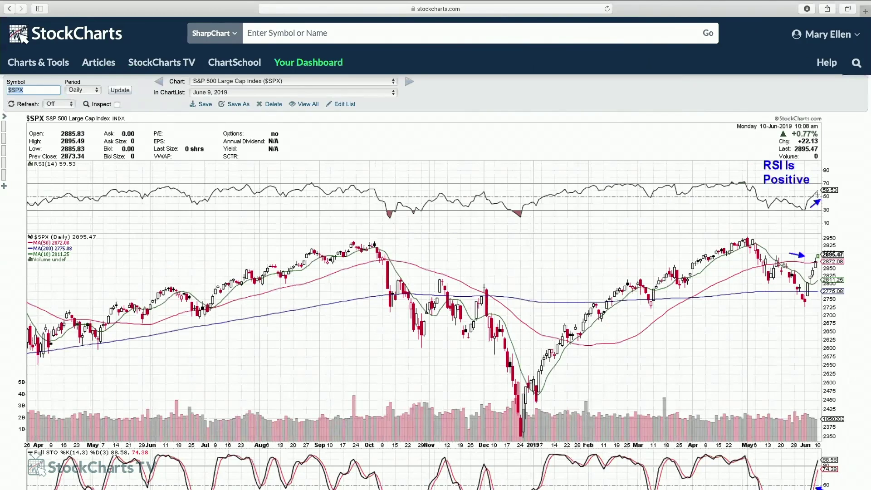
{"action": "scroll", "coordinate": [870, 205], "scroll_direction": "down", "scroll_amount": 3}
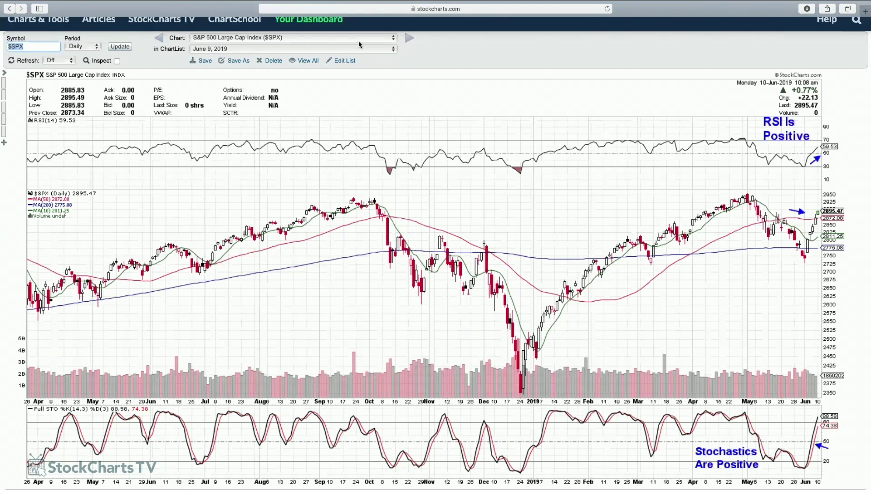
{"action": "mouse_move", "coordinate": [436, 1]}
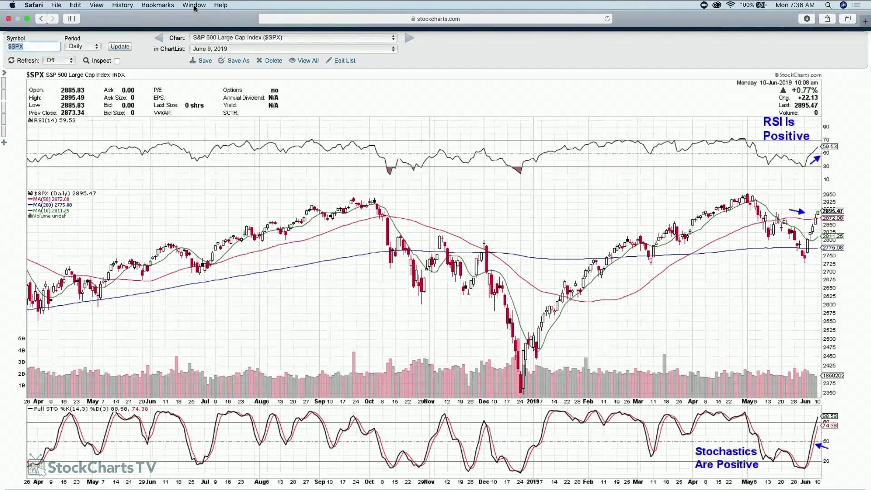
{"action": "key", "text": "ctrl+super+2"}
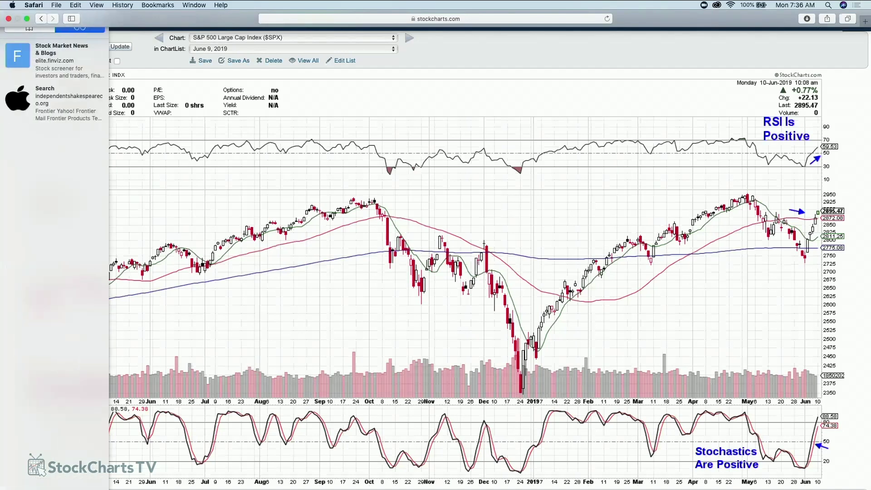
{"action": "key", "text": "ctrl+super+2"}
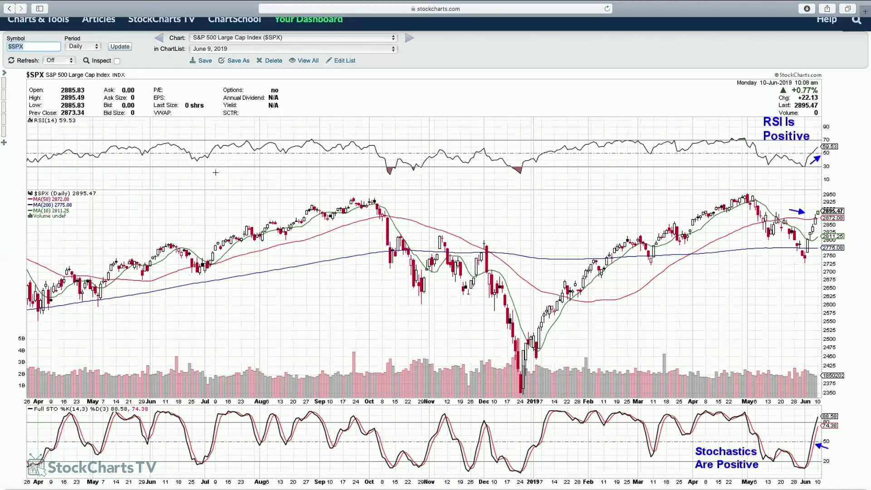
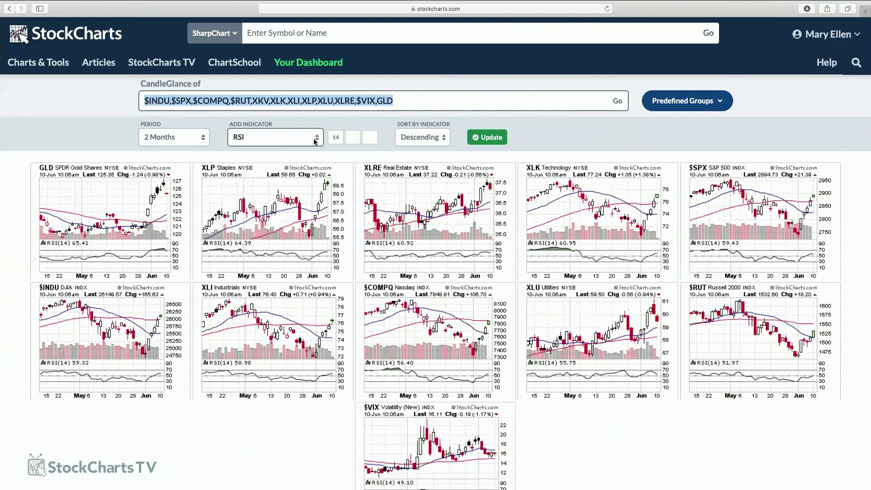
Keep the CandleGlance charts sorted by the RSI indicator in descending order and update them.
{"action": "left_click", "coordinate": [445, 147]}
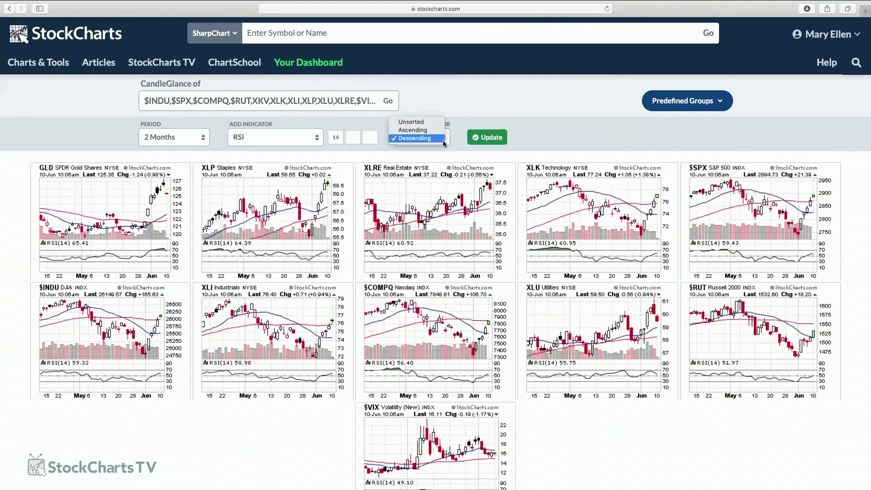
{"action": "left_click", "coordinate": [443, 140]}
{"action": "left_click", "coordinate": [492, 138]}
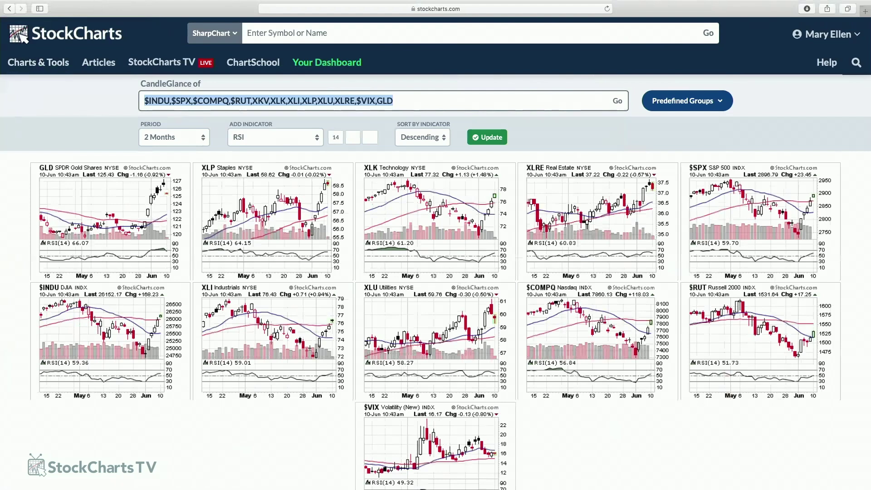
Switch to the $SPX SharpChart window and load the member dashboard in it.
{"action": "mouse_move", "coordinate": [152, 6]}
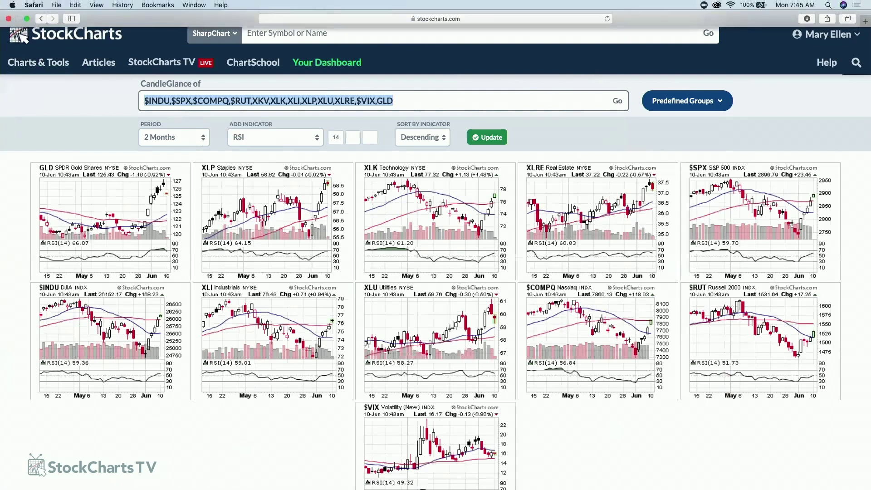
{"action": "left_click", "coordinate": [194, 6]}
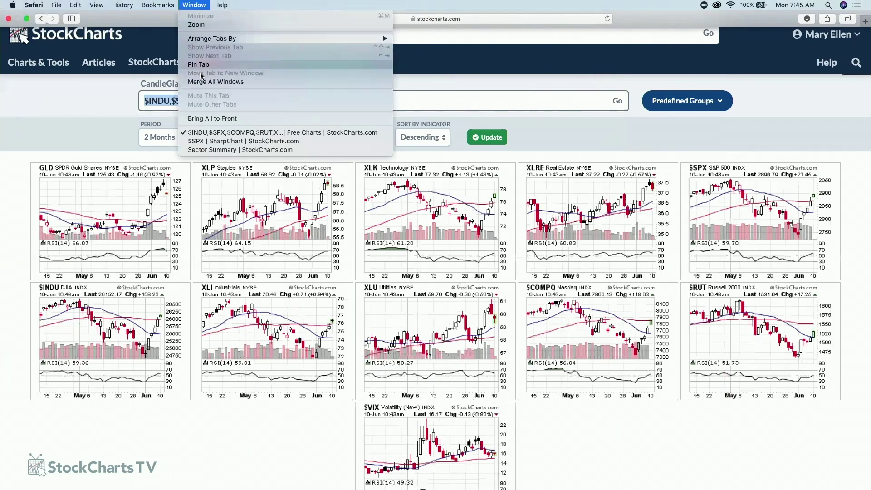
{"action": "left_click", "coordinate": [205, 141]}
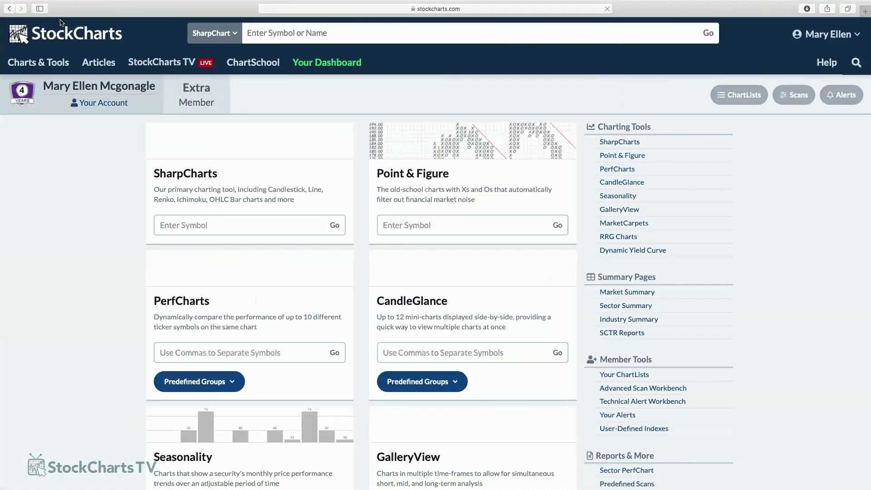
{"action": "left_click", "coordinate": [75, 36]}
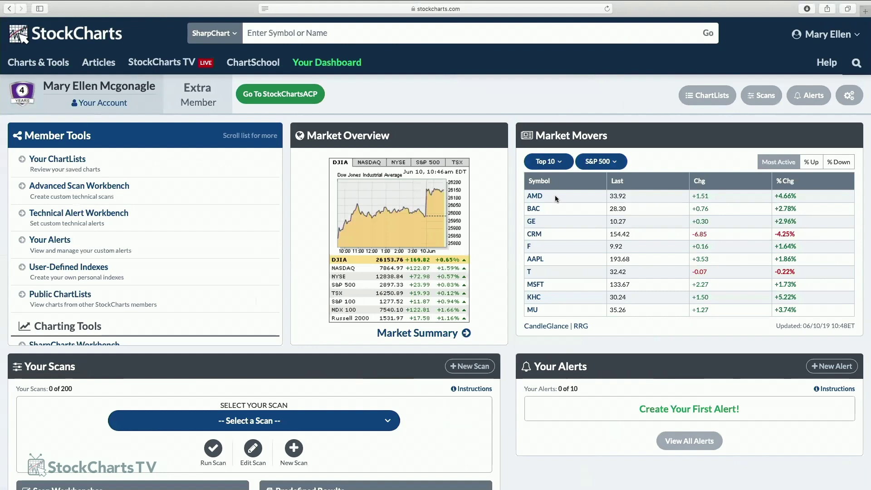
Preview the most active S&P 500 stocks in Market Movers and open the MSFT chart.
{"action": "mouse_move", "coordinate": [536, 199]}
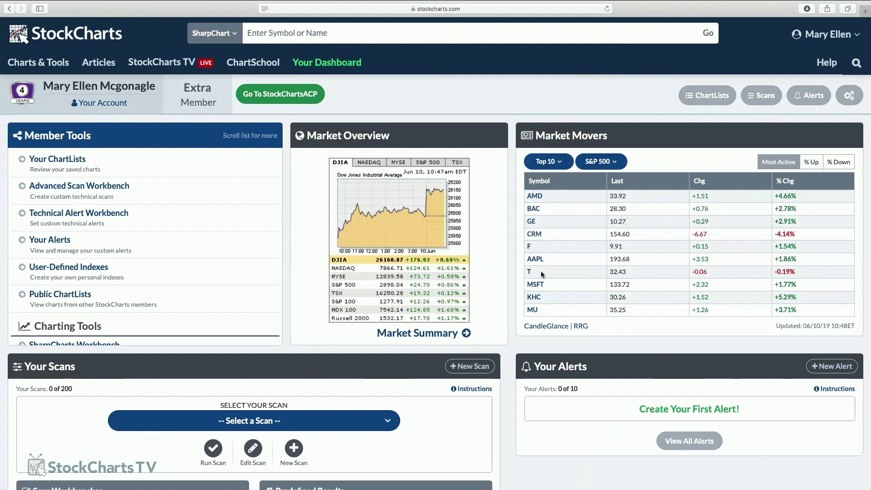
{"action": "mouse_move", "coordinate": [537, 285]}
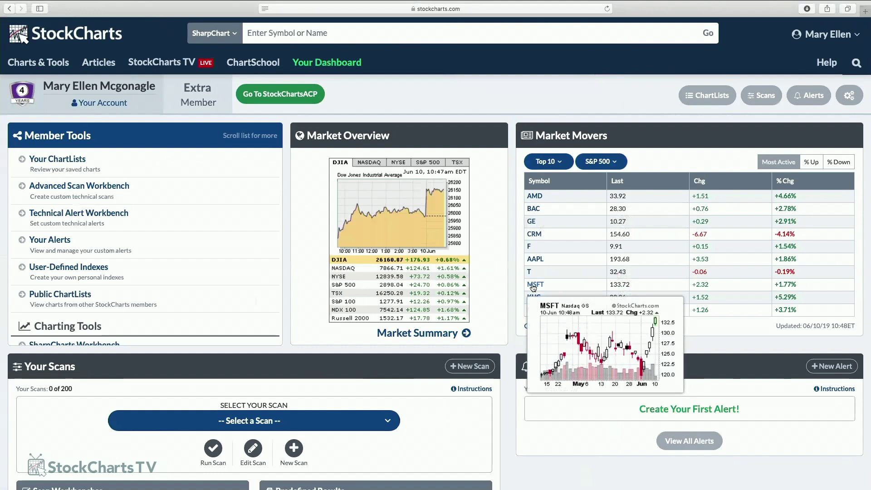
{"action": "mouse_move", "coordinate": [534, 260]}
{"action": "left_click", "coordinate": [537, 285]}
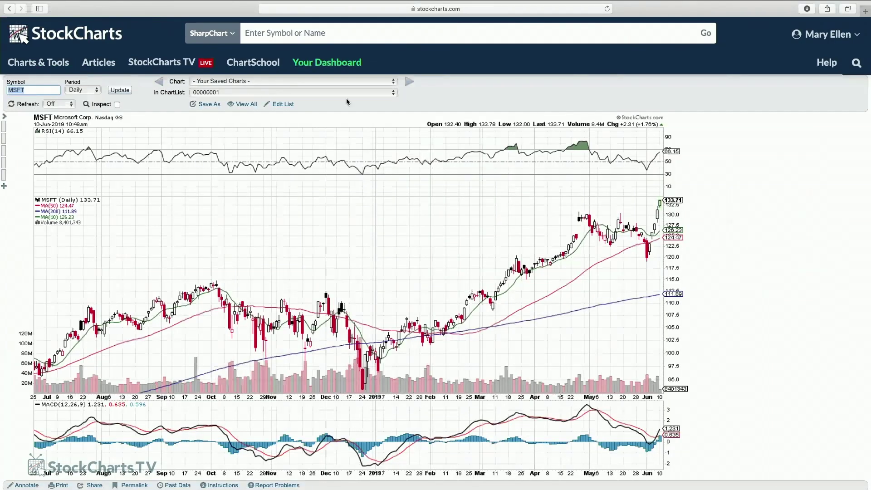
Load the June 9, 2019 ChartList and open its saved Microsoft Corp. (MSFT) chart.
{"action": "left_click", "coordinate": [393, 93]}
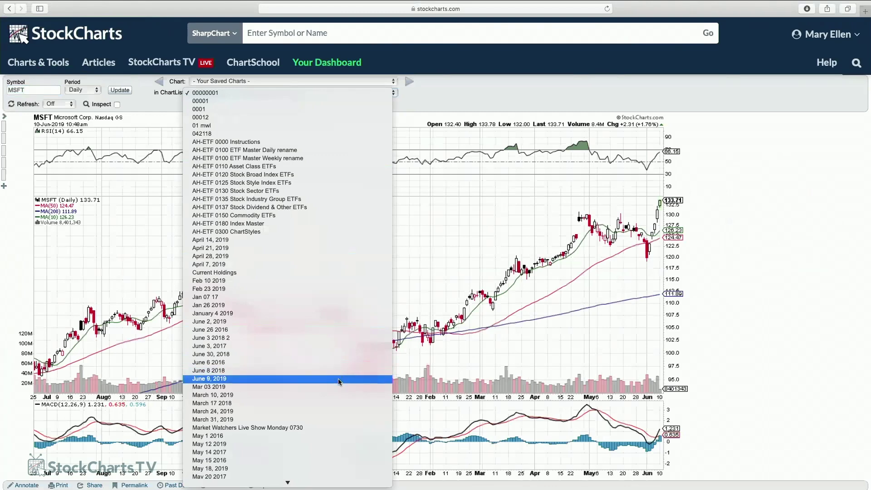
{"action": "left_click", "coordinate": [338, 380]}
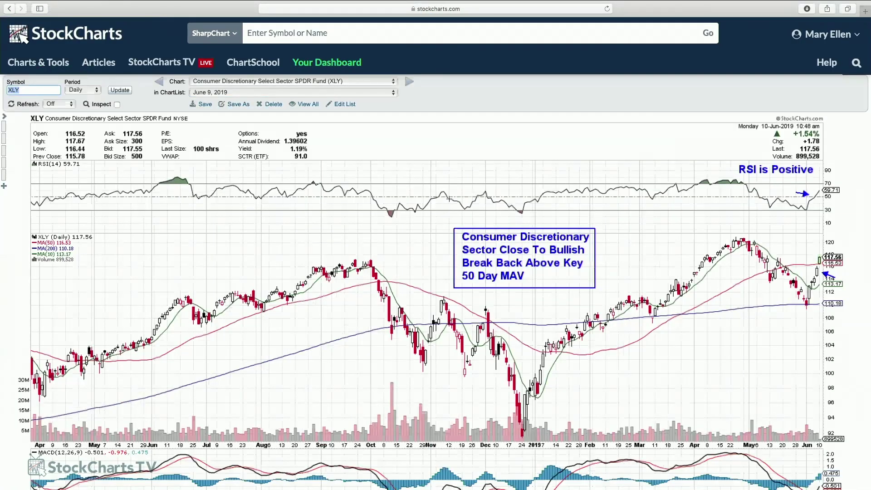
{"action": "left_click", "coordinate": [394, 84]}
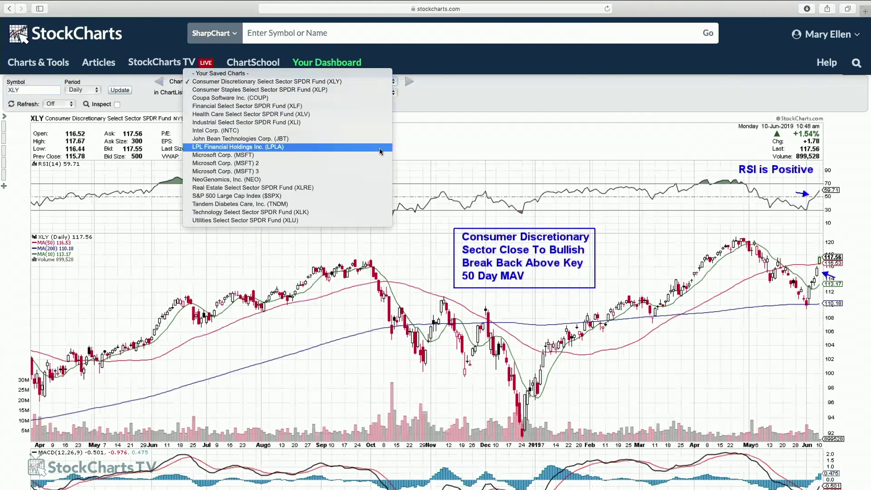
{"action": "left_click", "coordinate": [380, 156]}
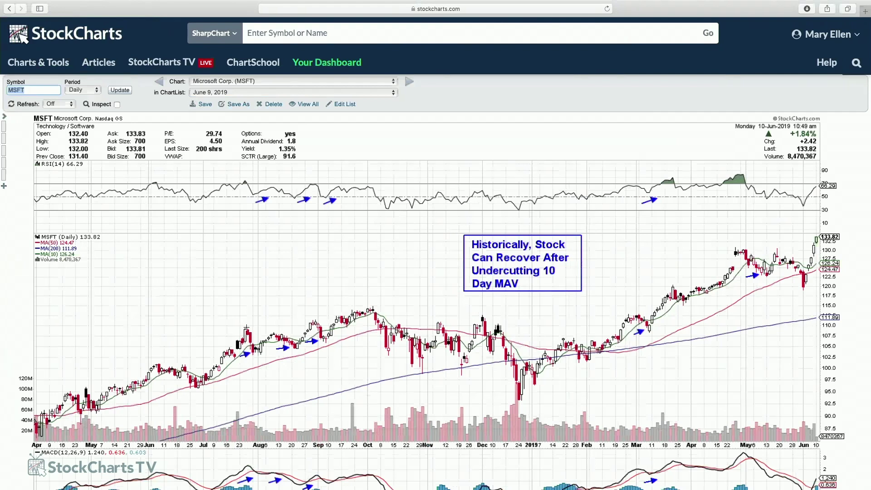
Examine the annotated daily Microsoft chart through its MACD and open the saved chart Microsoft Corp. (MSFT) 2.
{"action": "scroll", "coordinate": [246, 329], "scroll_direction": "up", "scroll_amount": 1}
{"action": "scroll", "coordinate": [289, 201], "scroll_direction": "down", "scroll_amount": 3}
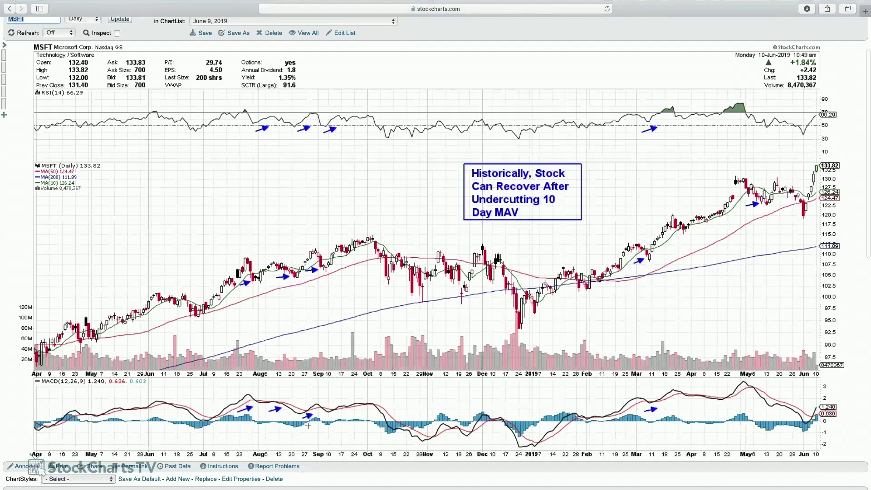
{"action": "left_click_drag", "start_coordinate": [323, 425], "coordinate": [254, 410]}
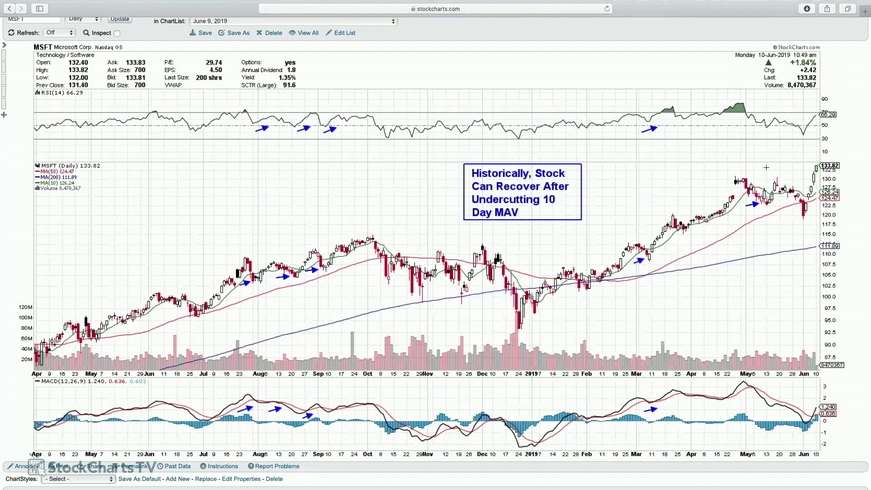
{"action": "scroll", "coordinate": [767, 168], "scroll_direction": "down", "scroll_amount": 2}
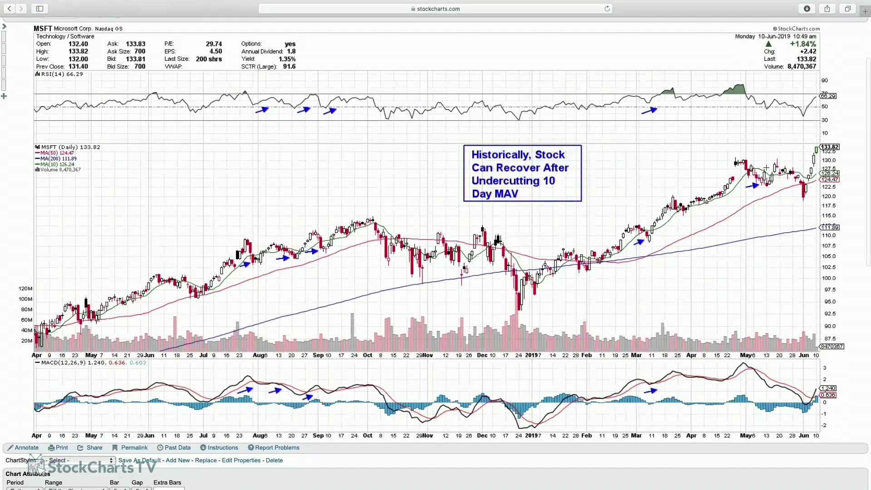
{"action": "scroll", "coordinate": [99, 89], "scroll_direction": "up", "scroll_amount": 4}
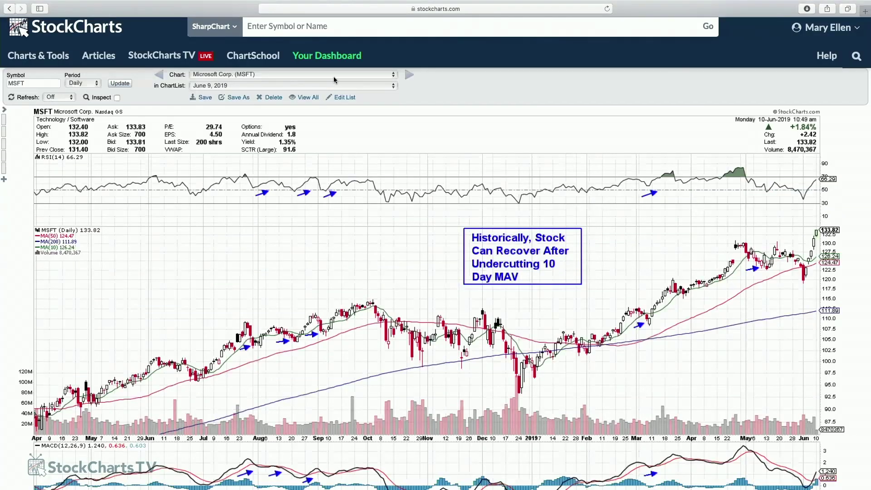
{"action": "left_click", "coordinate": [394, 77]}
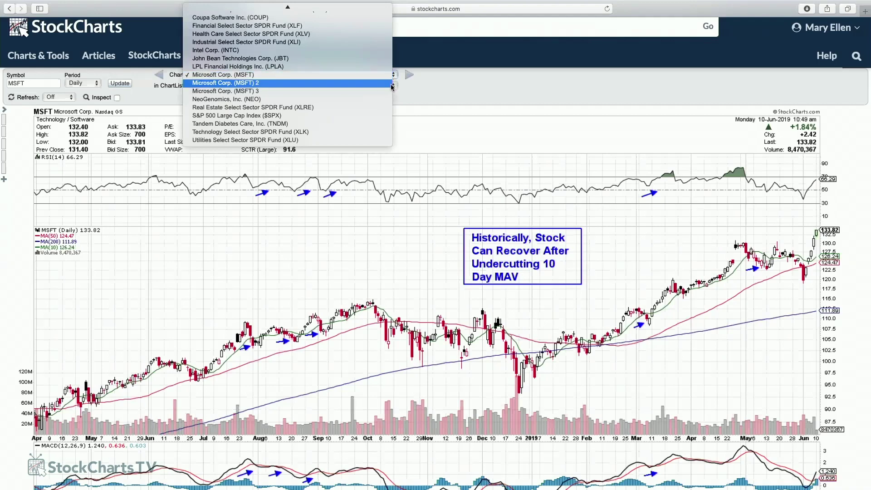
{"action": "left_click", "coordinate": [393, 85]}
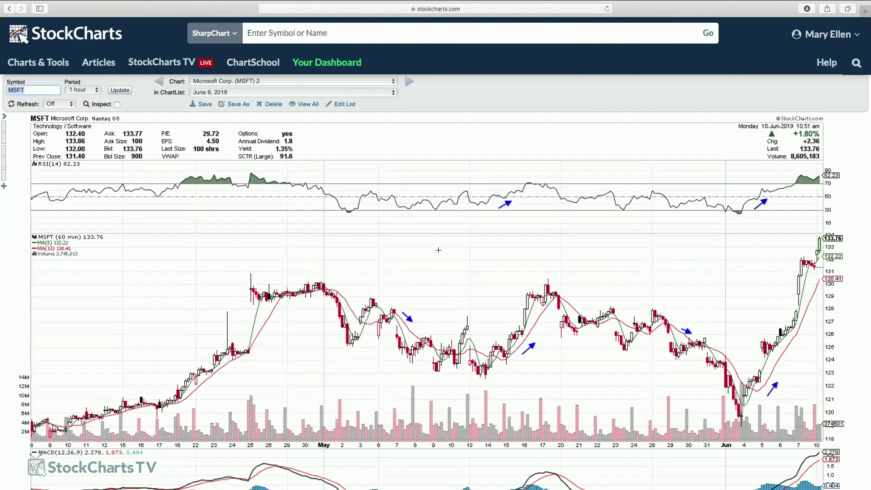
Open the saved chart Microsoft Corp. (MSFT) 3 and examine its RSI, moving averages and MACD.
{"action": "left_click", "coordinate": [394, 86]}
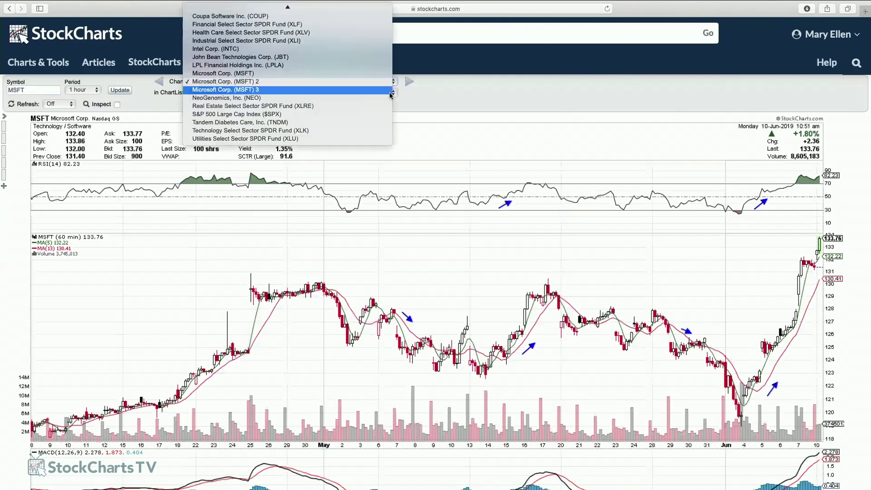
{"action": "left_click", "coordinate": [390, 89]}
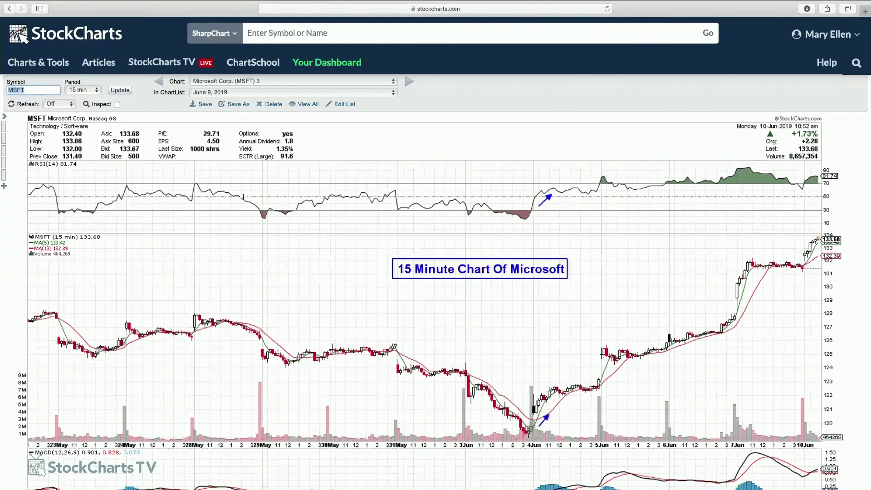
{"action": "scroll", "coordinate": [243, 197], "scroll_direction": "down", "scroll_amount": 3}
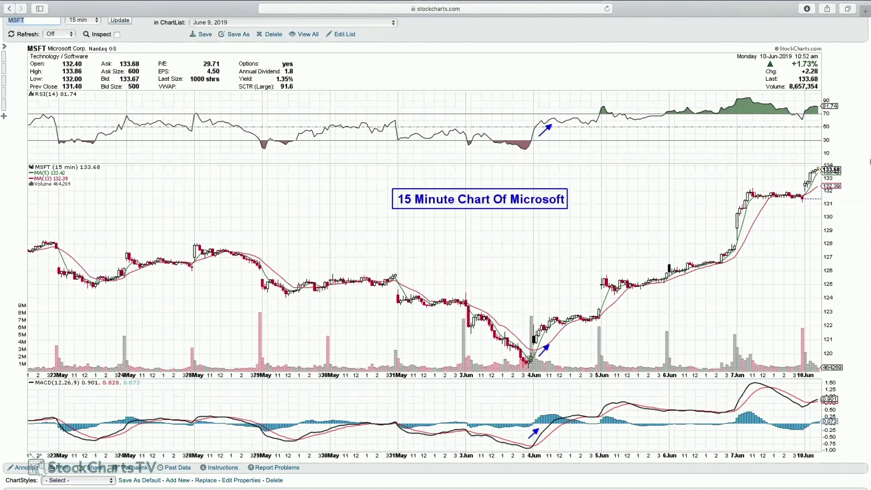
{"action": "scroll", "coordinate": [868, 165], "scroll_direction": "down", "scroll_amount": 3}
{"action": "scroll", "coordinate": [868, 165], "scroll_direction": "up", "scroll_amount": 3}
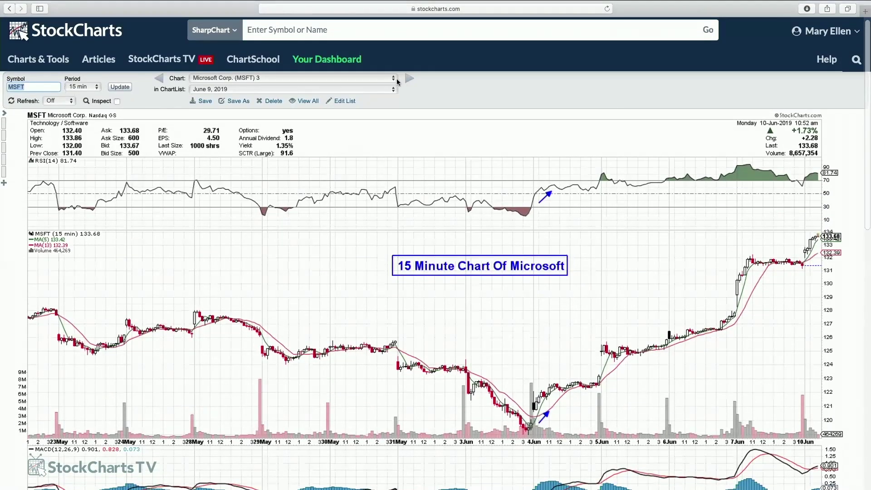
Return to the saved hourly chart Microsoft Corp. (MSFT) 2 and examine its RSI and MACD.
{"action": "left_click", "coordinate": [395, 81]}
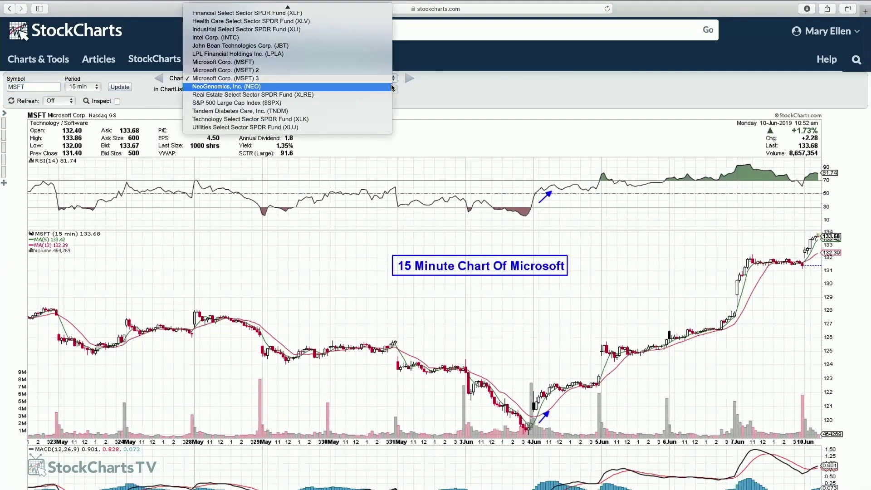
{"action": "left_click", "coordinate": [382, 71]}
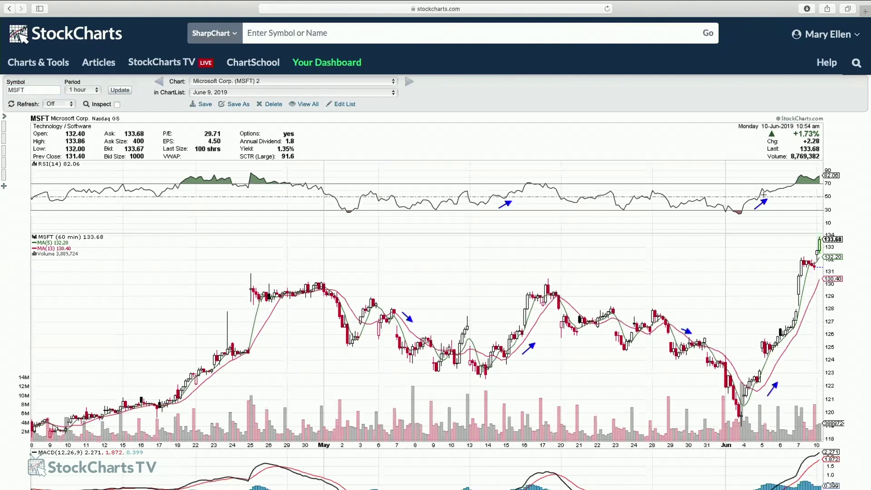
{"action": "scroll", "coordinate": [764, 195], "scroll_direction": "down", "scroll_amount": 3}
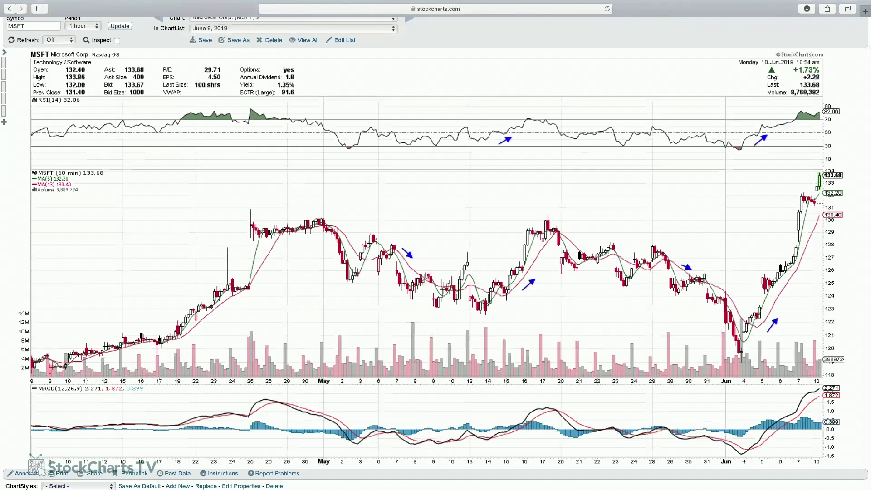
{"action": "scroll", "coordinate": [745, 191], "scroll_direction": "up", "scroll_amount": 2}
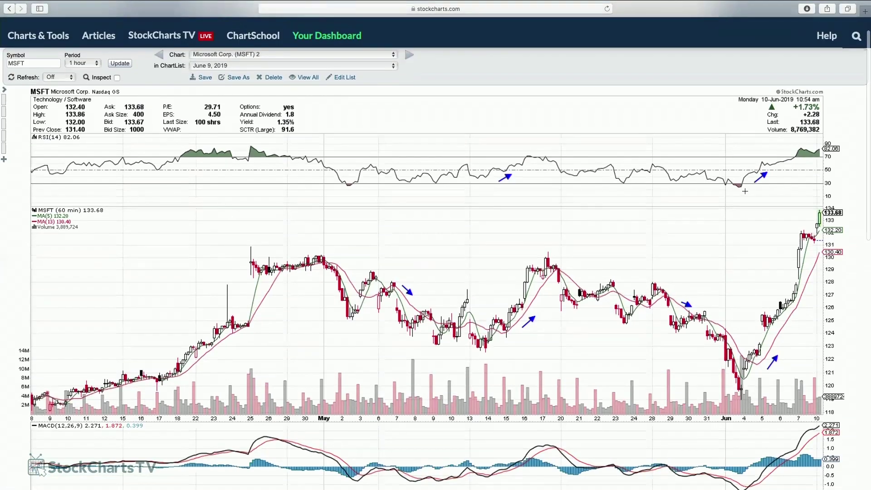
Switch to the Sector Summary window, drill into the Technology sector and chart its Semiconductors index ($DJUSSC).
{"action": "mouse_move", "coordinate": [182, 1]}
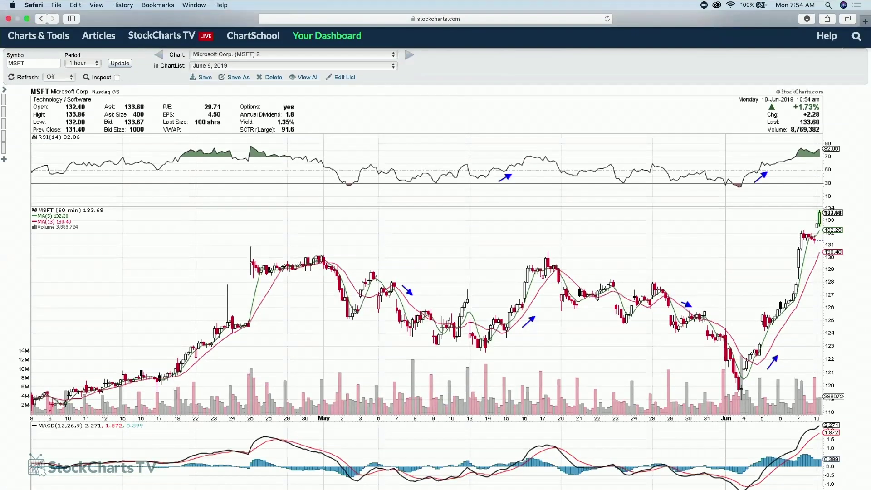
{"action": "left_click", "coordinate": [199, 5]}
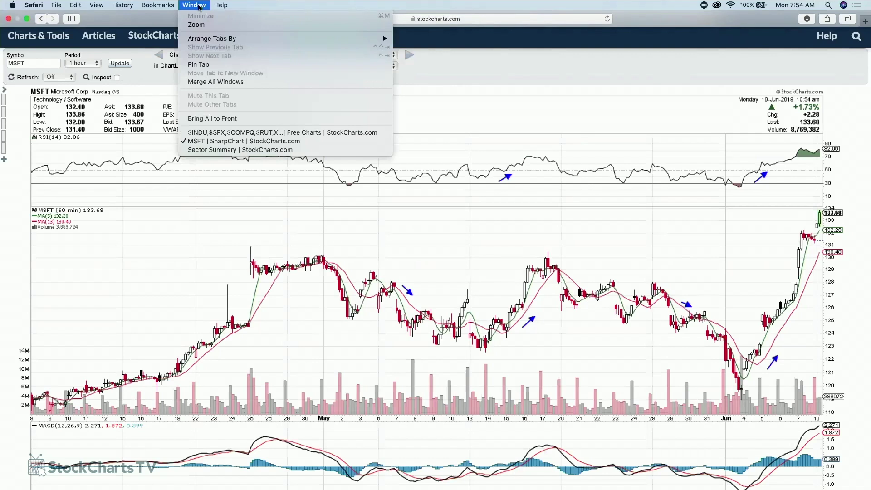
{"action": "left_click", "coordinate": [203, 150]}
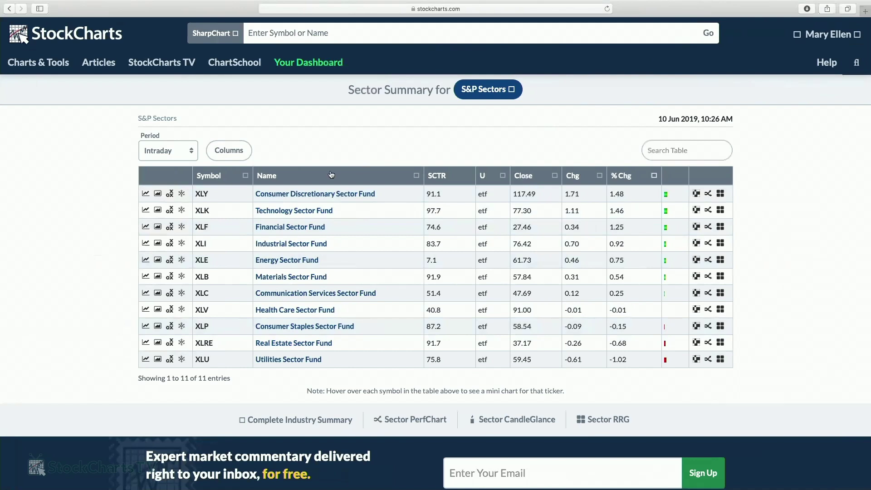
{"action": "left_click", "coordinate": [305, 211]}
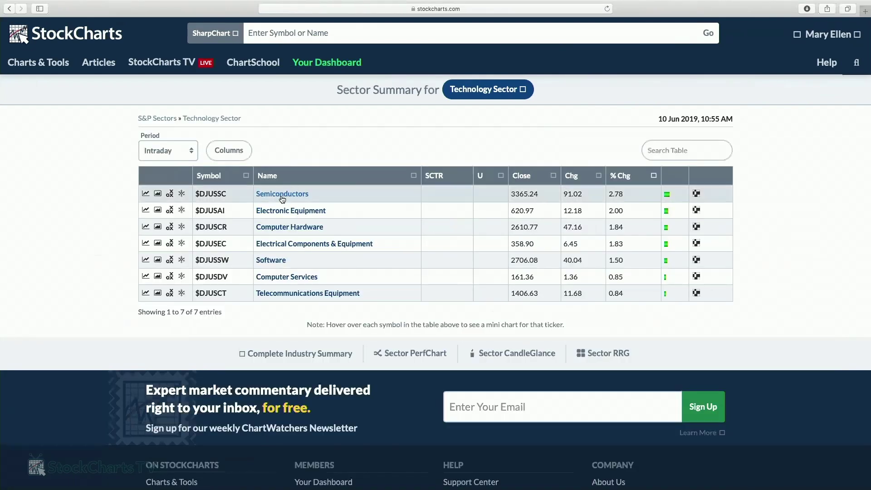
{"action": "left_click", "coordinate": [146, 195]}
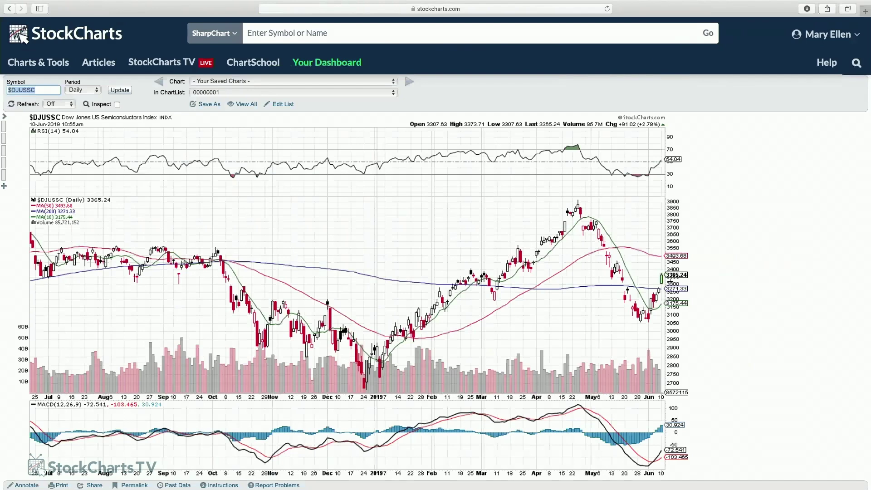
Return to the Technology sector's industries and list the Semiconductors stocks sorted by SCTR.
{"action": "left_click", "coordinate": [9, 9]}
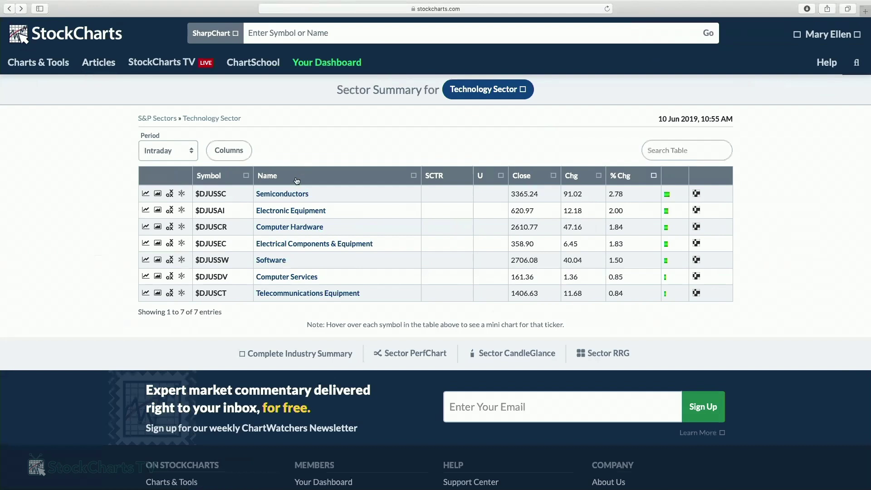
{"action": "left_click", "coordinate": [292, 194]}
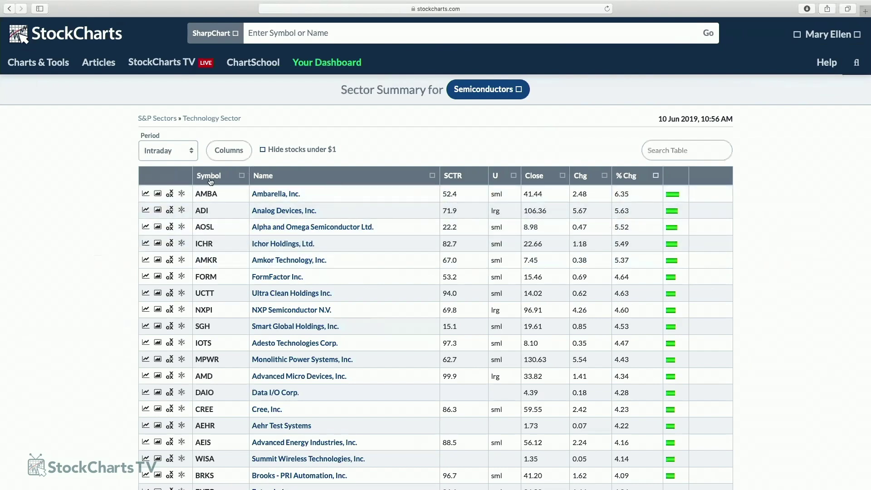
{"action": "mouse_move", "coordinate": [205, 191]}
{"action": "left_click", "coordinate": [453, 177]}
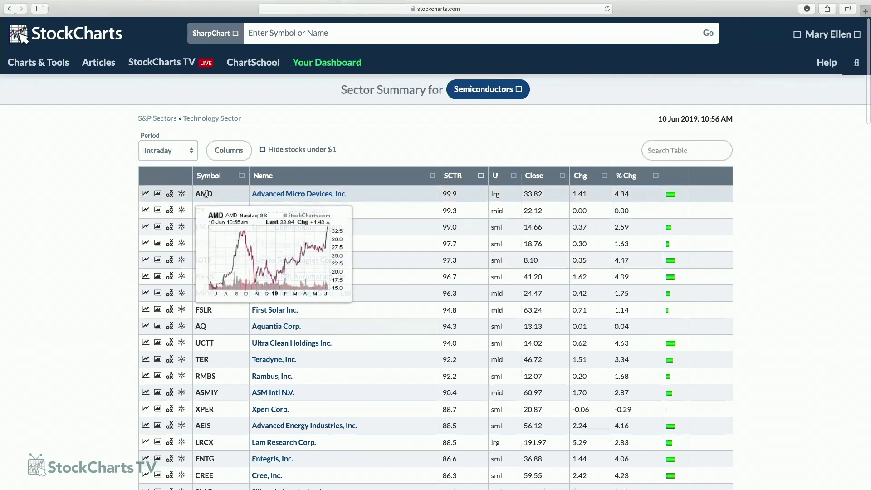
Chart Advanced Micro Devices (AMD) on the daily period and switch it to the saved 1 hour chart style.
{"action": "left_click", "coordinate": [146, 194]}
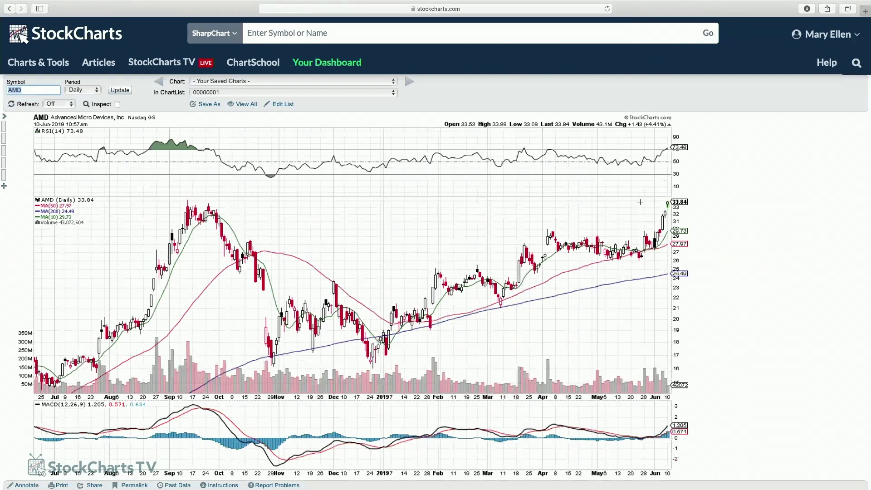
{"action": "left_click", "coordinate": [3, 138]}
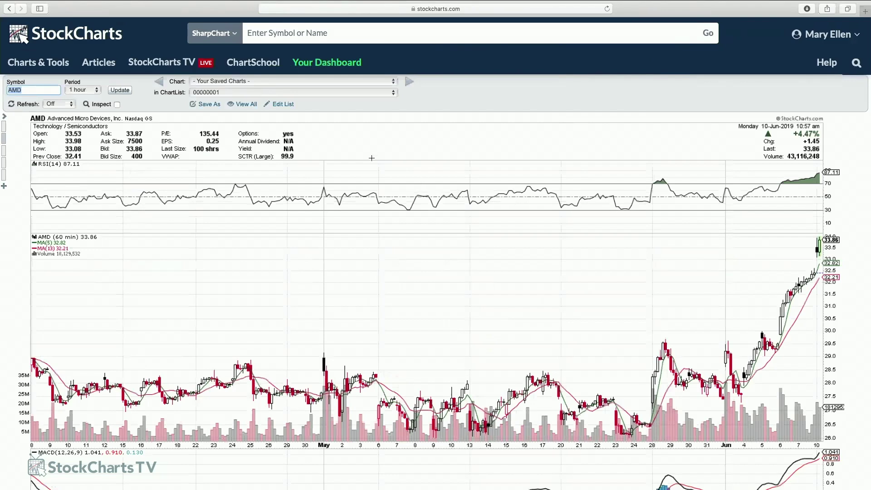
Go back to the S&P Sectors summary and open the Industrial sector's industry list.
{"action": "left_click", "coordinate": [10, 8]}
{"action": "left_click", "coordinate": [9, 9]}
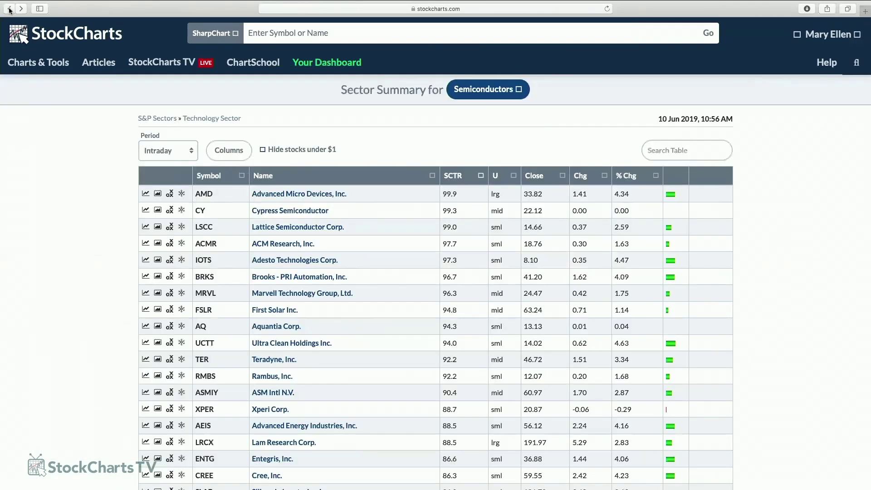
{"action": "left_click", "coordinate": [10, 8]}
{"action": "left_click", "coordinate": [10, 9]}
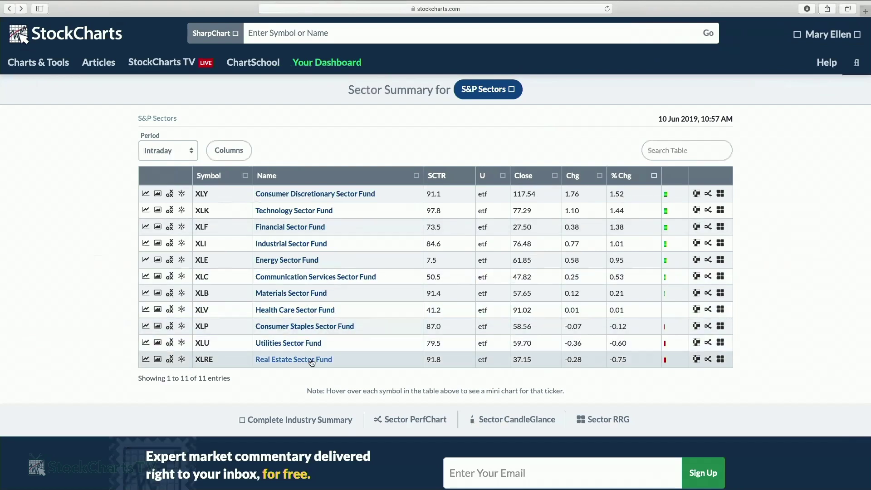
{"action": "left_click", "coordinate": [315, 245]}
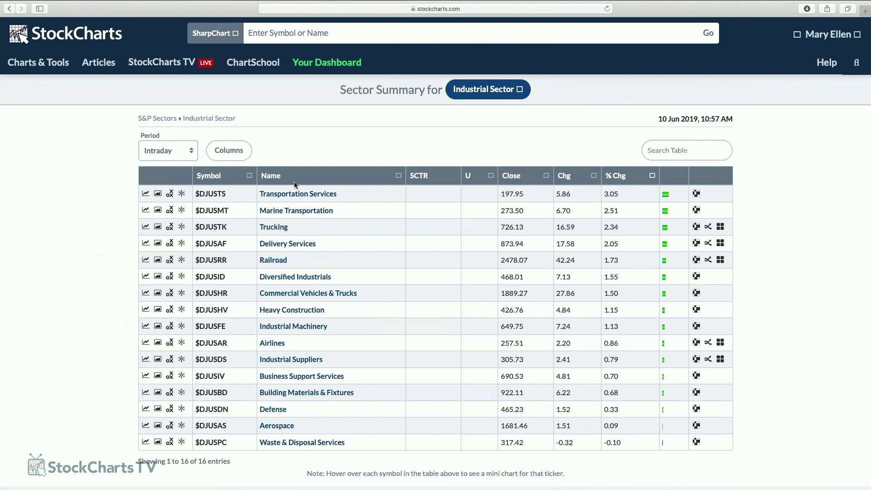
Sort the Industrial sector's Defense stocks by SCTR and chart Lockheed Martin Corp. (LMT).
{"action": "left_click", "coordinate": [277, 414]}
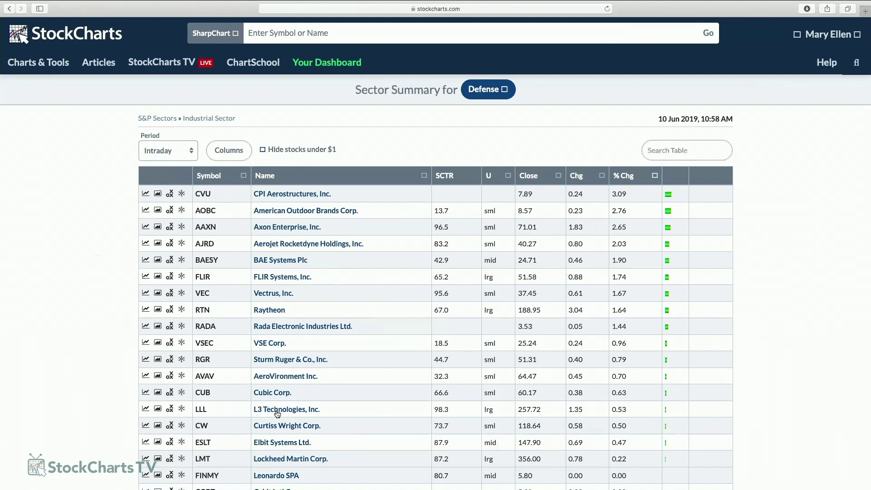
{"action": "left_click", "coordinate": [445, 181]}
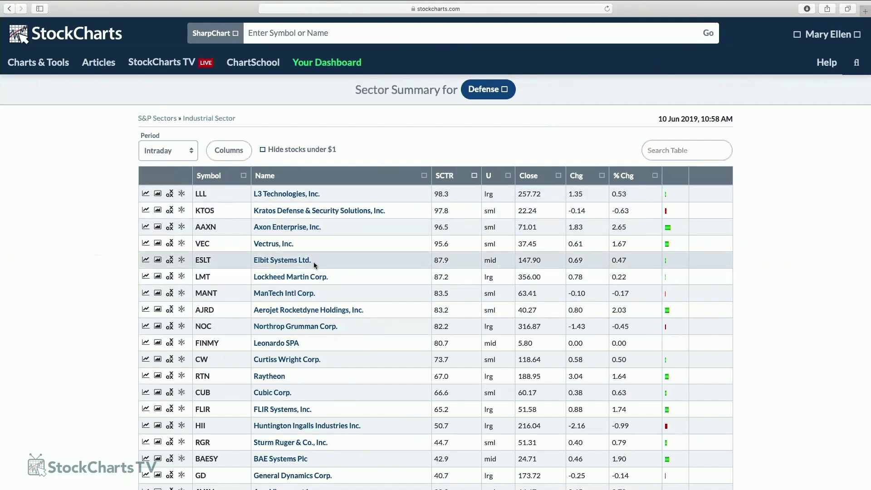
{"action": "left_click", "coordinate": [146, 277]}
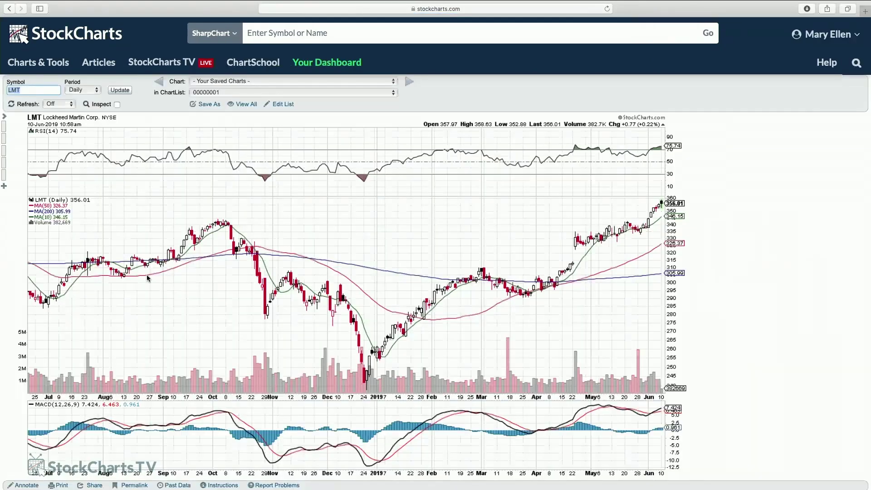